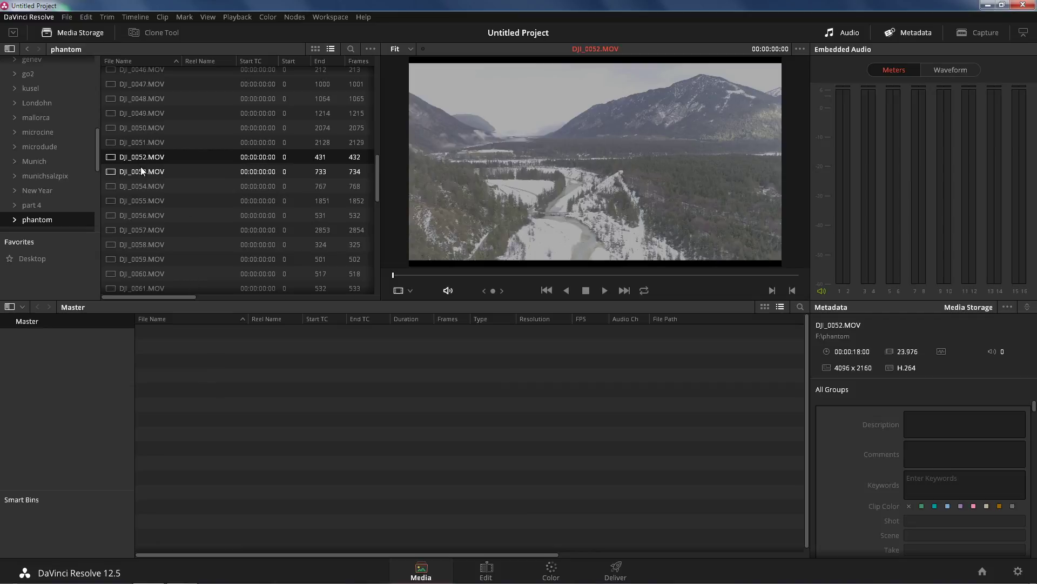
Step: Add DJI_0052.MOV from the phantom folder to the Master bin, keeping the project's frame rate unchanged
{"action": "left_click_drag", "start_coordinate": [146, 158], "coordinate": [302, 516]}
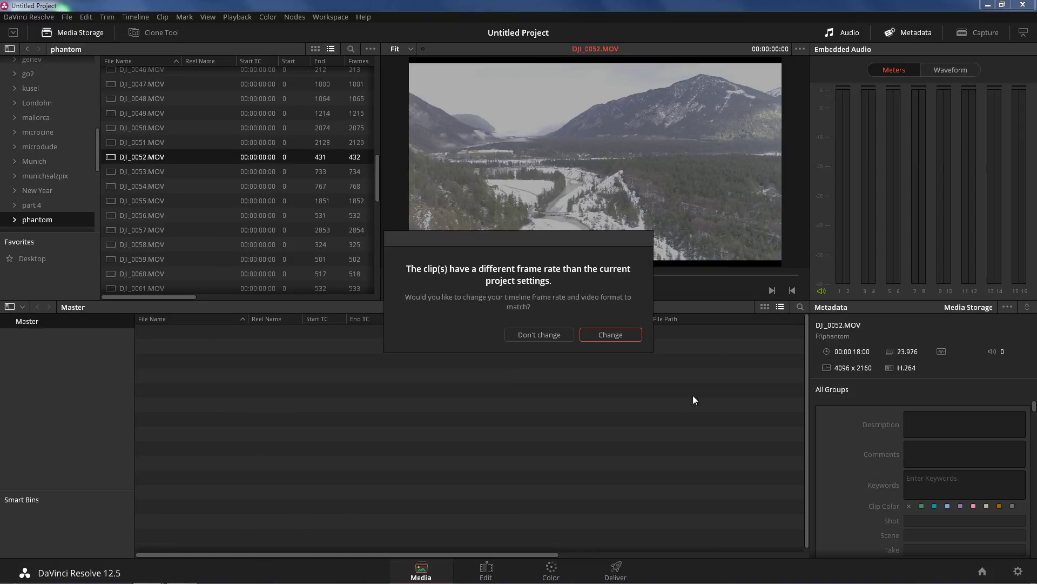
{"action": "left_click", "coordinate": [532, 334]}
{"action": "left_click", "coordinate": [175, 332]}
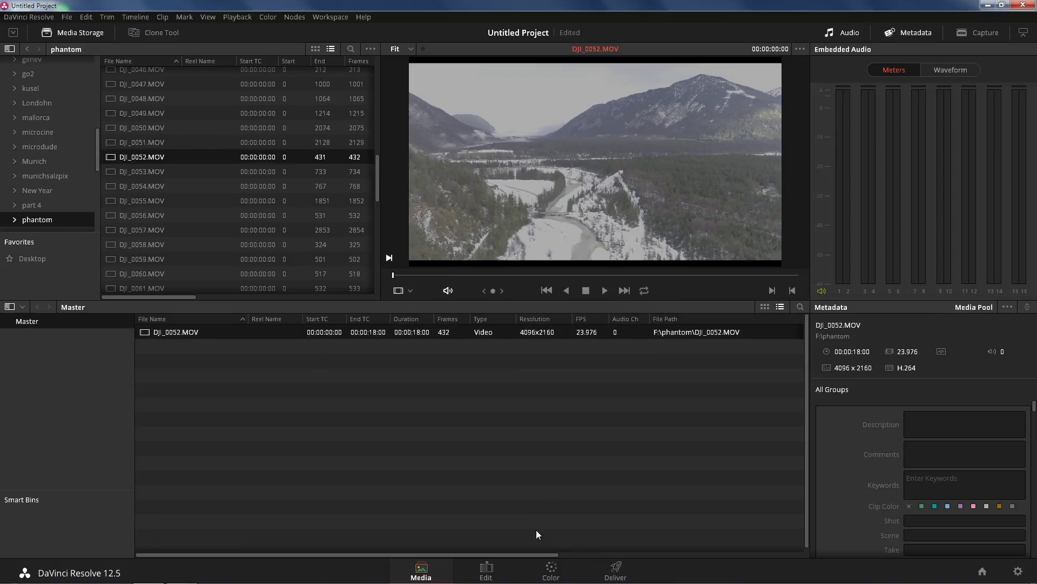
Step: Create a timeline from DJI_0052.MOV on the Edit page and place the playhead at its start
{"action": "left_click", "coordinate": [507, 570]}
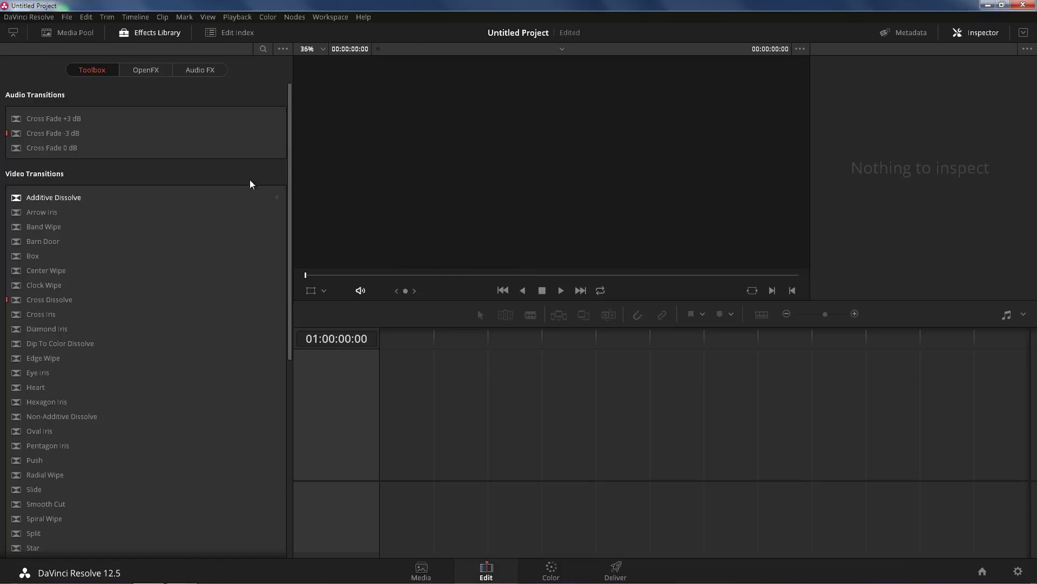
{"action": "left_click", "coordinate": [71, 33]}
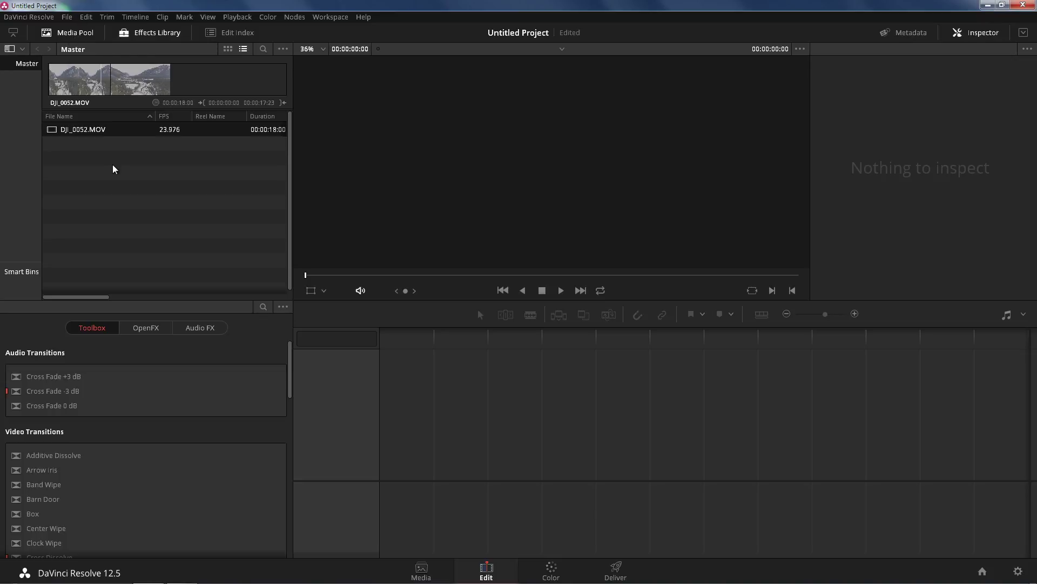
{"action": "left_click_drag", "start_coordinate": [97, 132], "coordinate": [381, 439]}
{"action": "left_click_drag", "start_coordinate": [391, 322], "coordinate": [376, 333]}
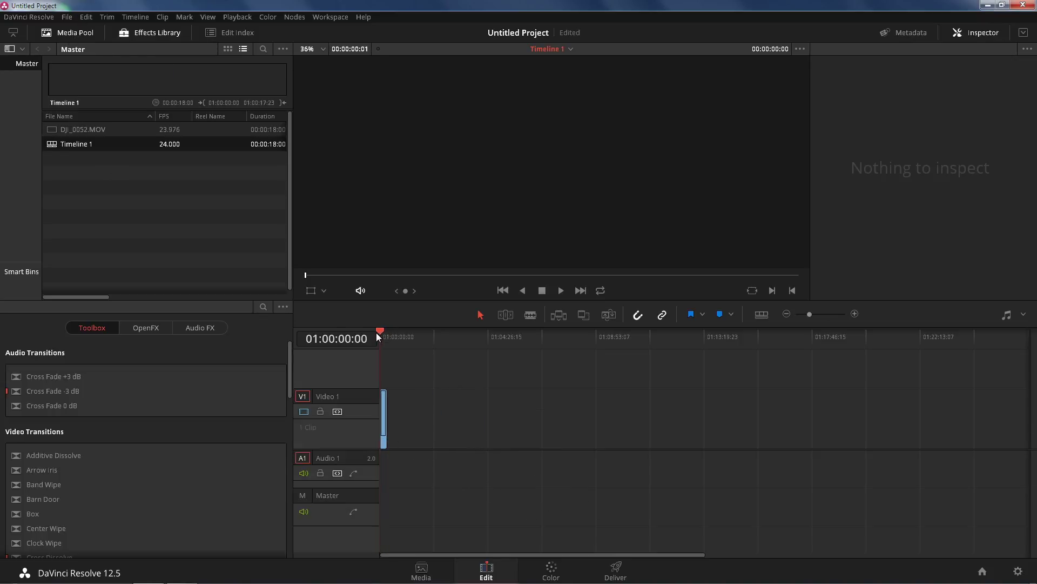
Step: Add a serial node to the timeline-level node graph on the Color page
{"action": "left_click", "coordinate": [553, 570]}
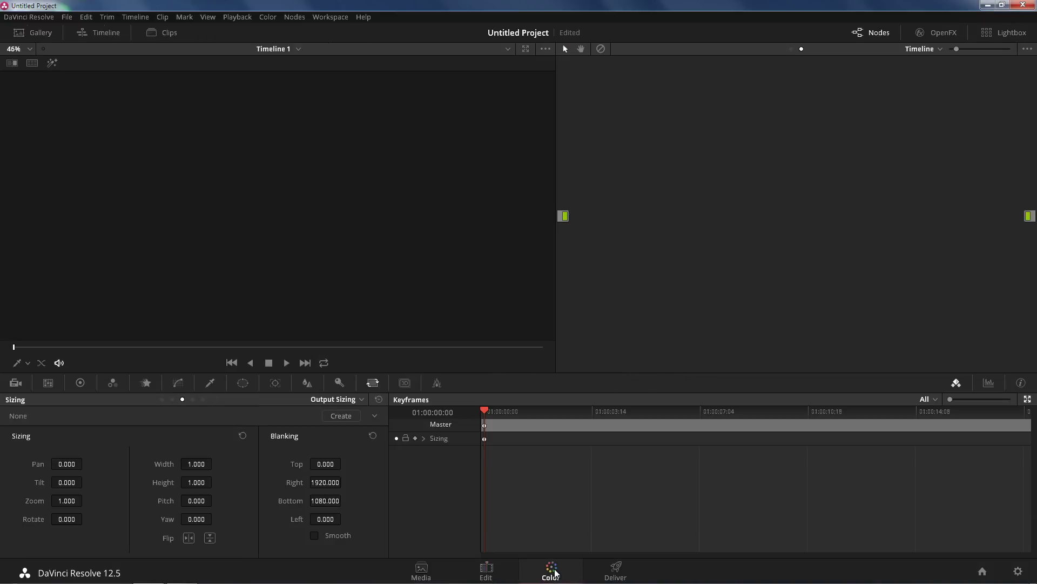
{"action": "left_click", "coordinate": [104, 348]}
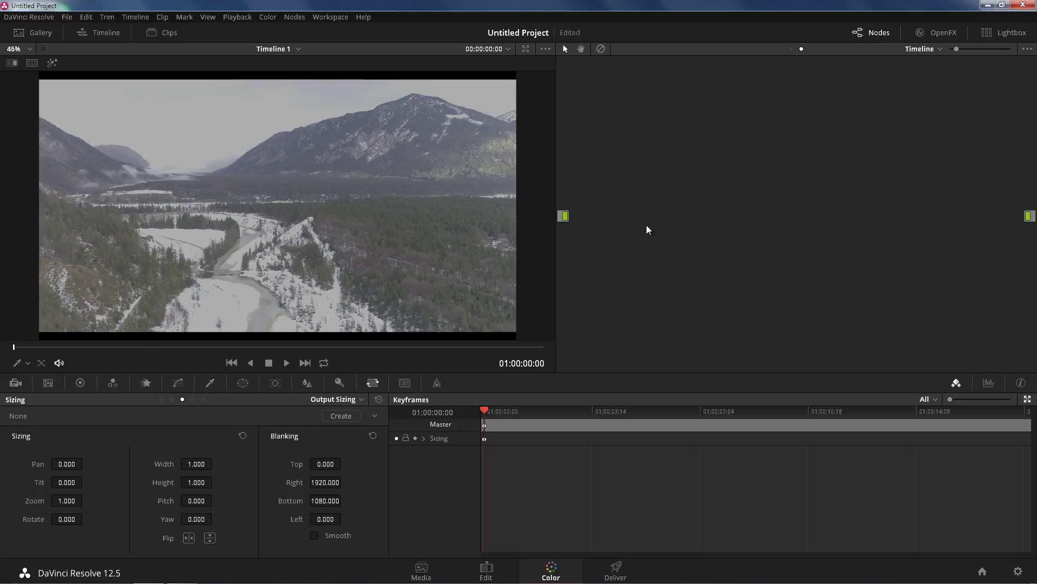
{"action": "left_click", "coordinate": [296, 17]}
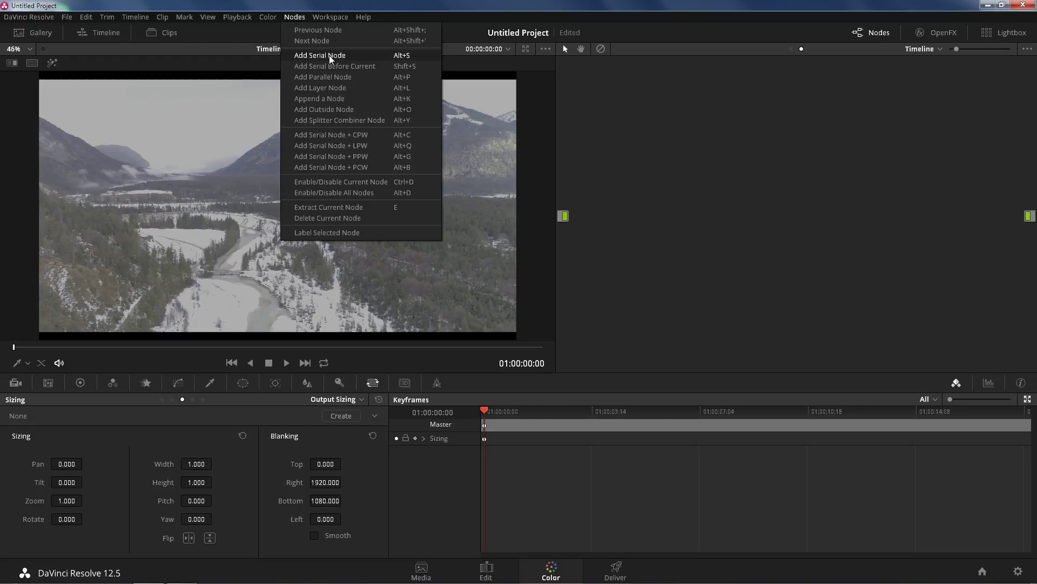
{"action": "left_click", "coordinate": [410, 57]}
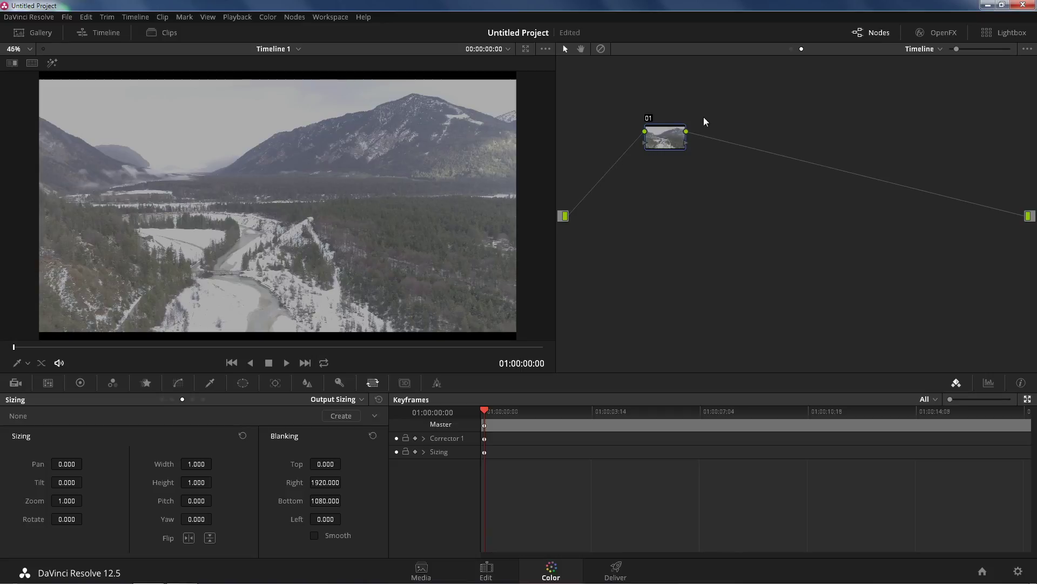
Step: Compare the Clip and Timeline node graphs, leaving the node editor on Clip
{"action": "left_click", "coordinate": [925, 52]}
{"action": "left_click", "coordinate": [934, 66]}
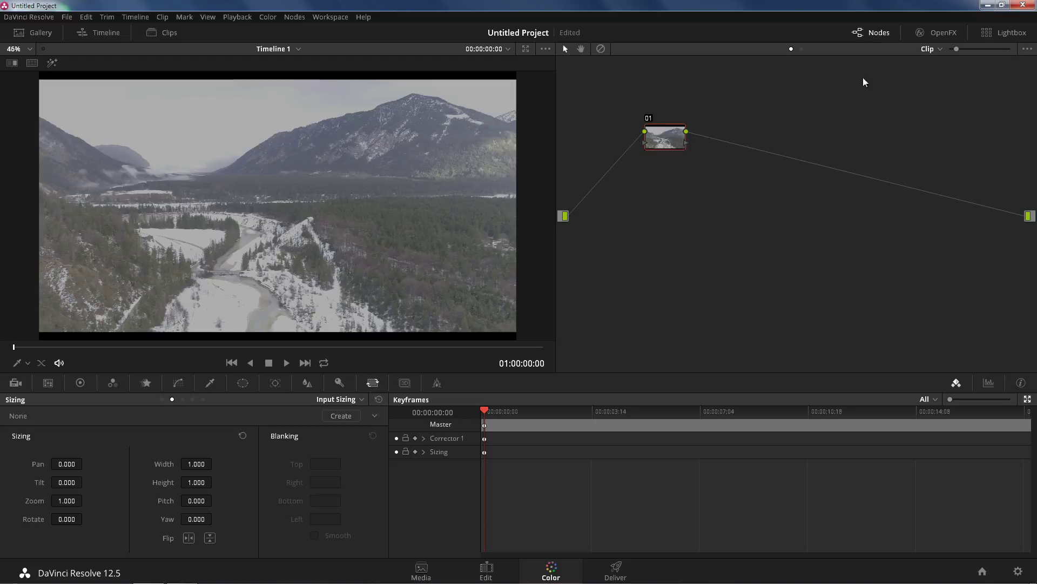
{"action": "left_click", "coordinate": [934, 52]}
{"action": "left_click", "coordinate": [937, 76]}
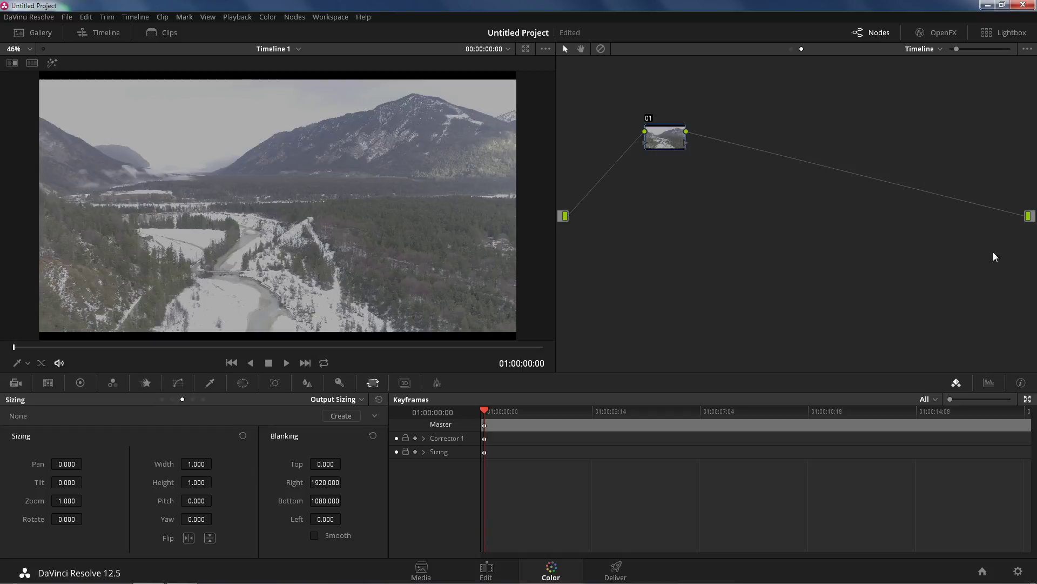
{"action": "left_click", "coordinate": [920, 49]}
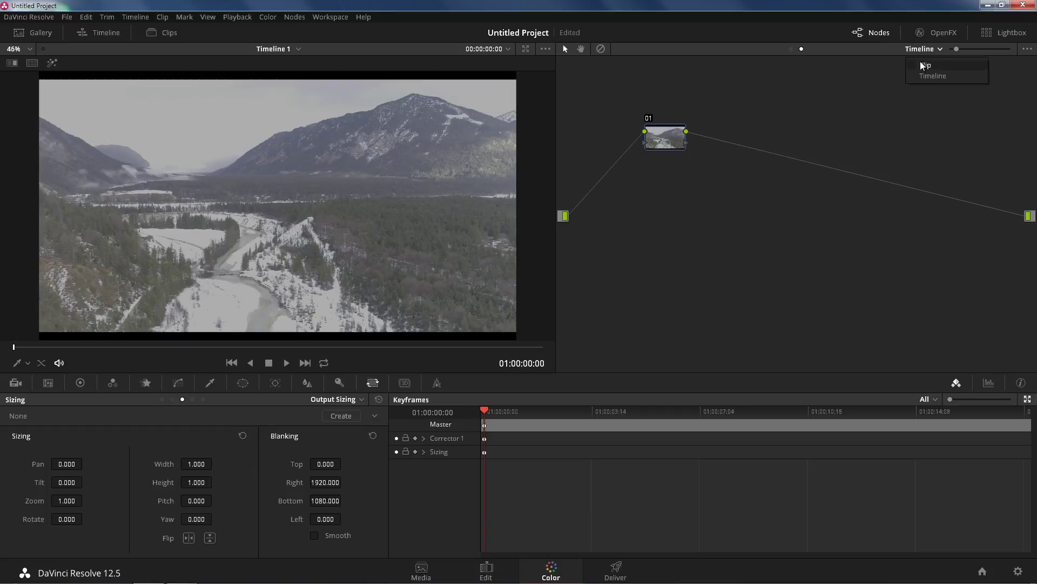
{"action": "left_click", "coordinate": [922, 68]}
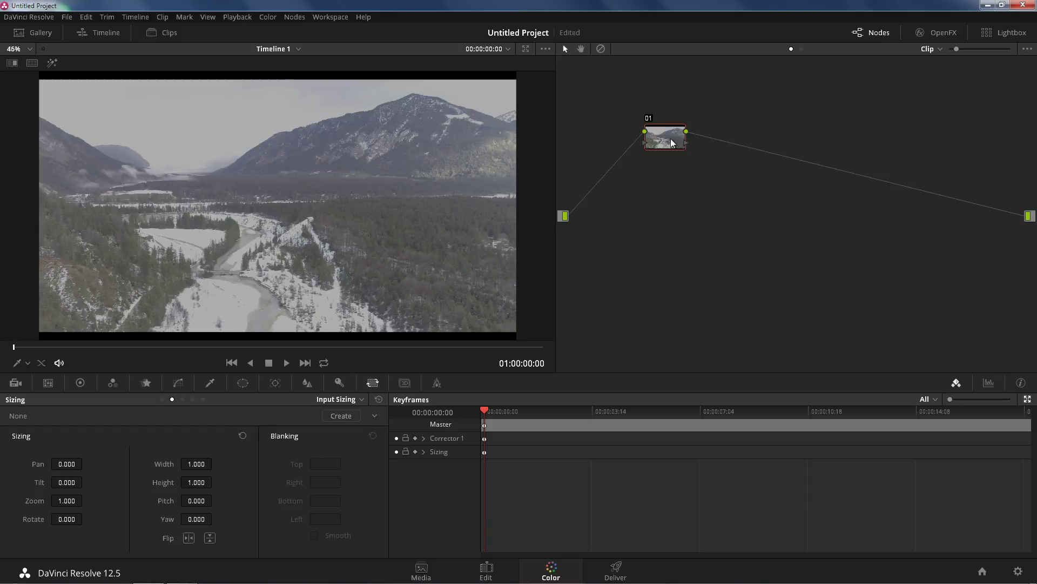
Step: Extend the clip's node graph to a chain of four serial nodes
{"action": "key", "text": "alt+s"}
{"action": "key", "text": "alt+s"}
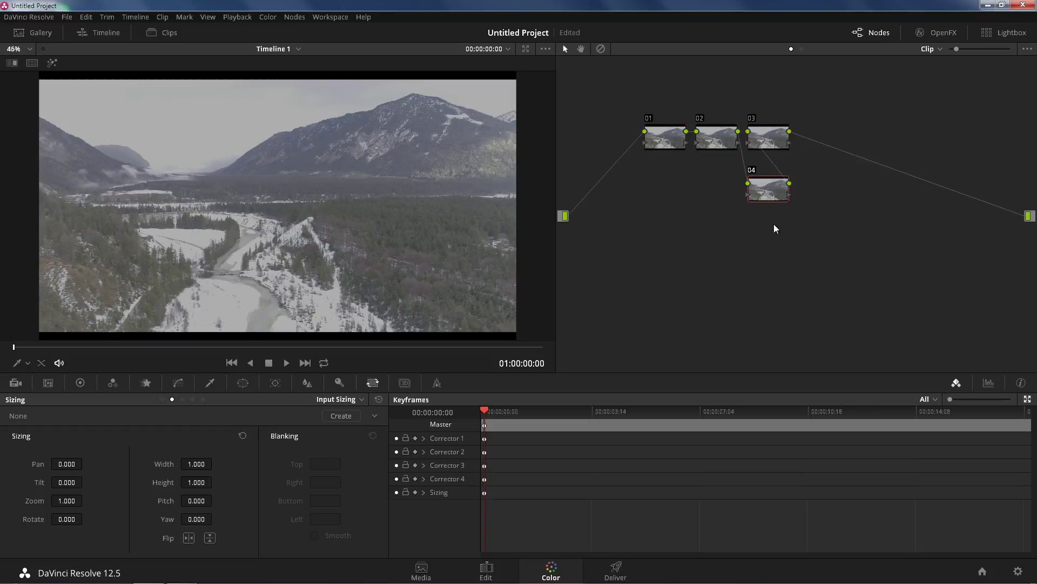
{"action": "left_click", "coordinate": [764, 135]}
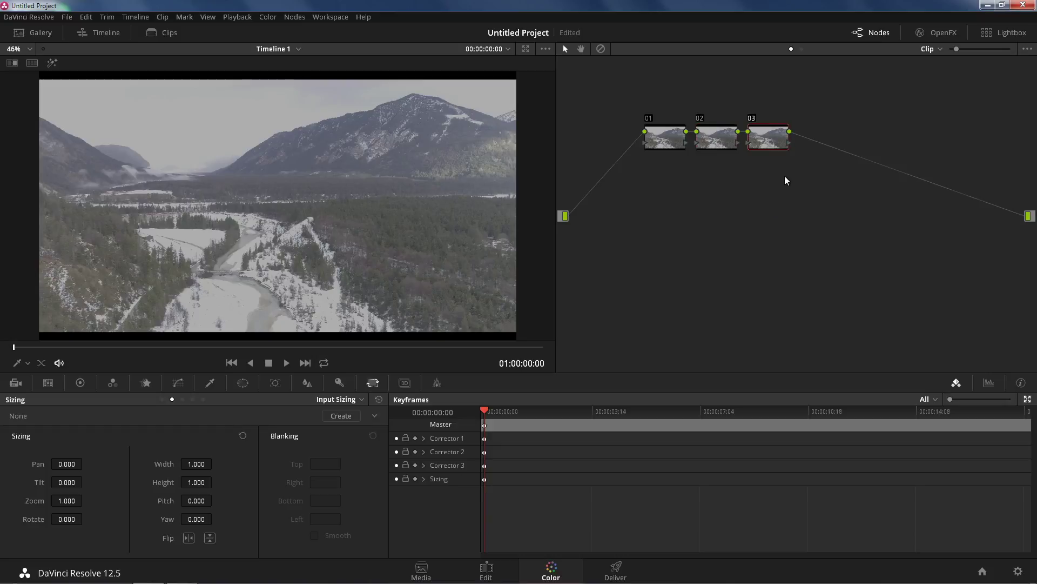
{"action": "key", "text": "alt+s"}
Step: Raise the contrast of node 02 to 1.182 with the primary color wheels
{"action": "left_click", "coordinate": [725, 145]}
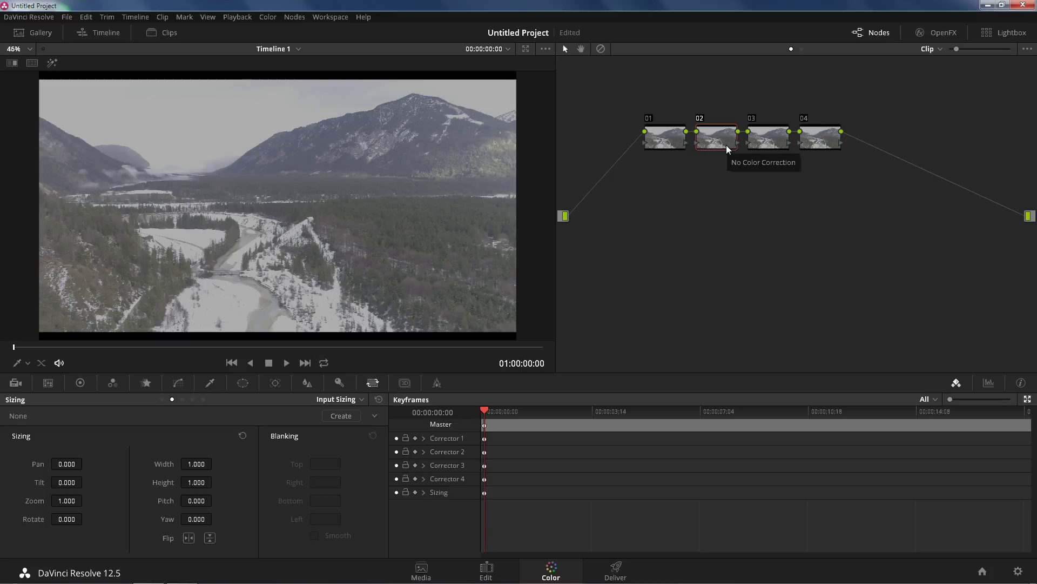
{"action": "left_click", "coordinate": [81, 383]}
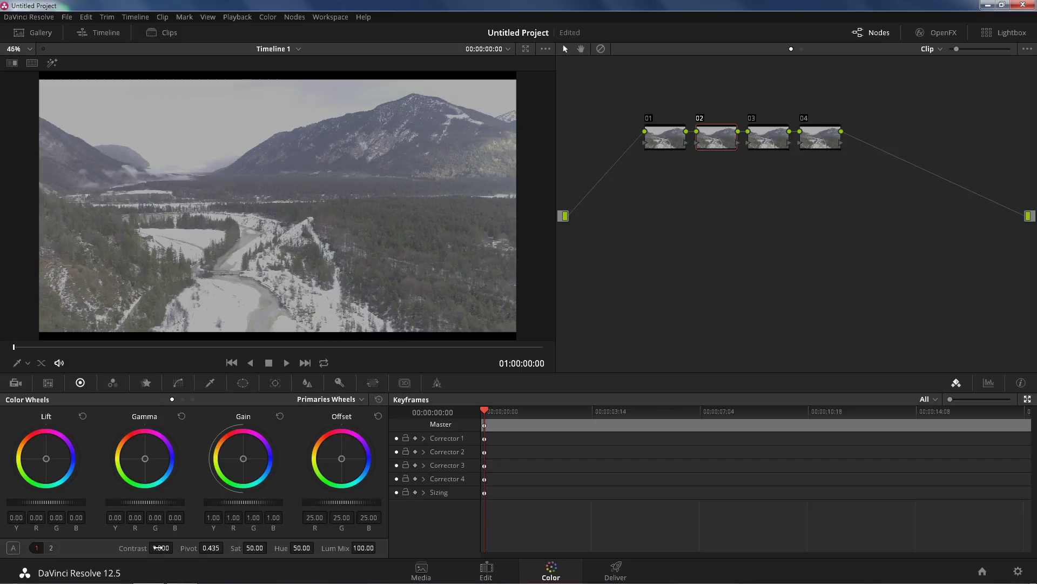
{"action": "left_click_drag", "start_coordinate": [159, 548], "coordinate": [179, 547]}
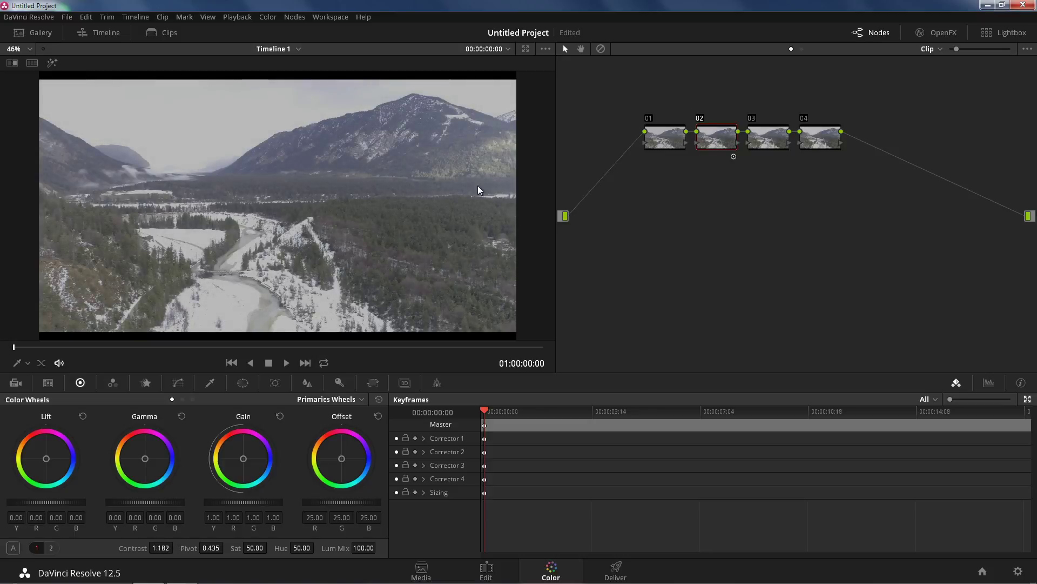
Step: Show the video scopes with the RGB parade and position them below the node graph
{"action": "left_click", "coordinate": [342, 18]}
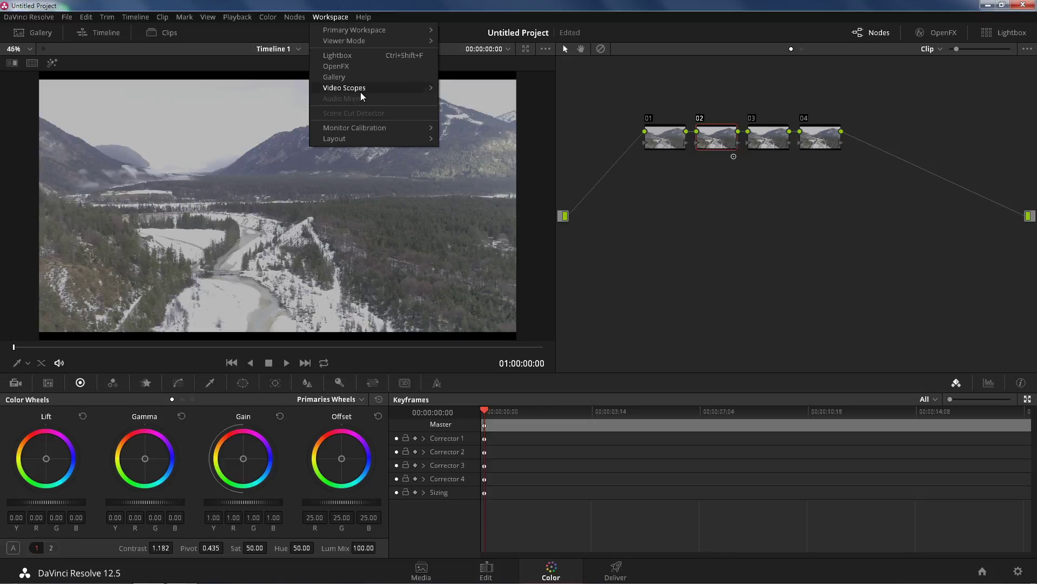
{"action": "mouse_move", "coordinate": [362, 90]}
{"action": "left_click", "coordinate": [456, 91]}
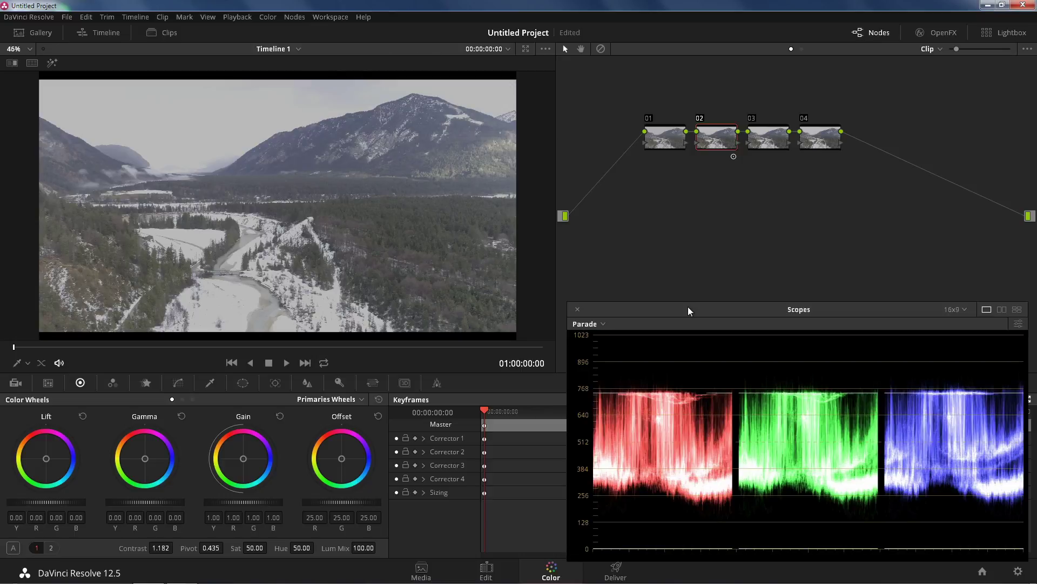
{"action": "left_click_drag", "start_coordinate": [673, 307], "coordinate": [678, 301]}
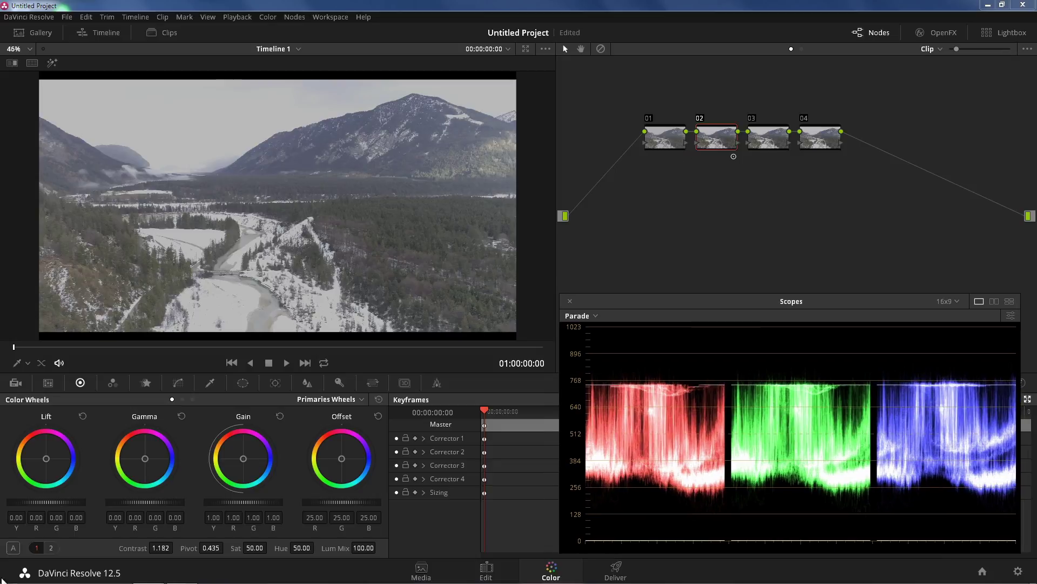
Step: Fine-tune the contrast of node 02 against the parade scope, entering 1.5 and finishing slightly higher
{"action": "left_click_drag", "start_coordinate": [189, 546], "coordinate": [176, 547]}
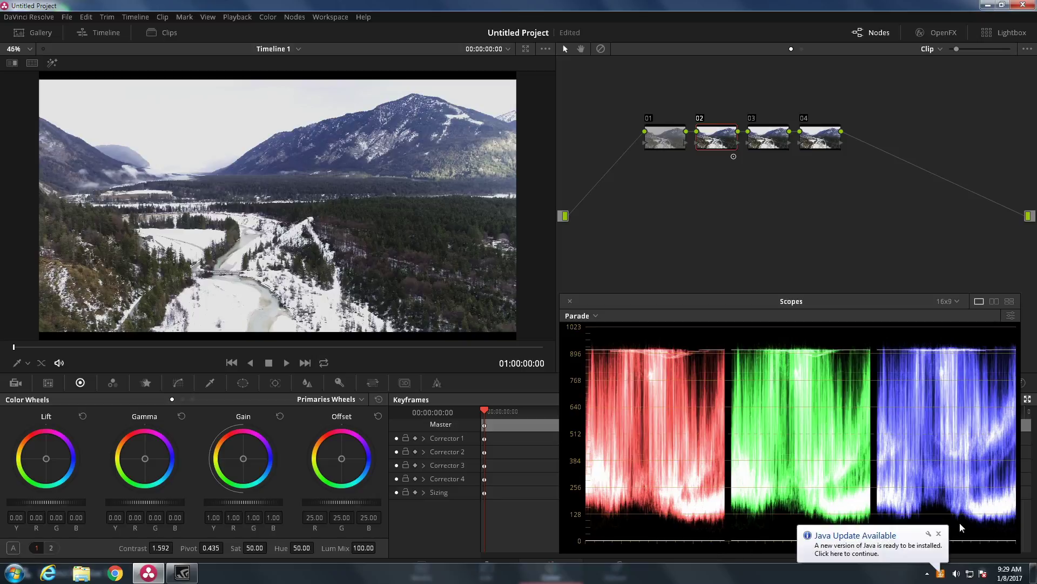
{"action": "left_click", "coordinate": [939, 533]}
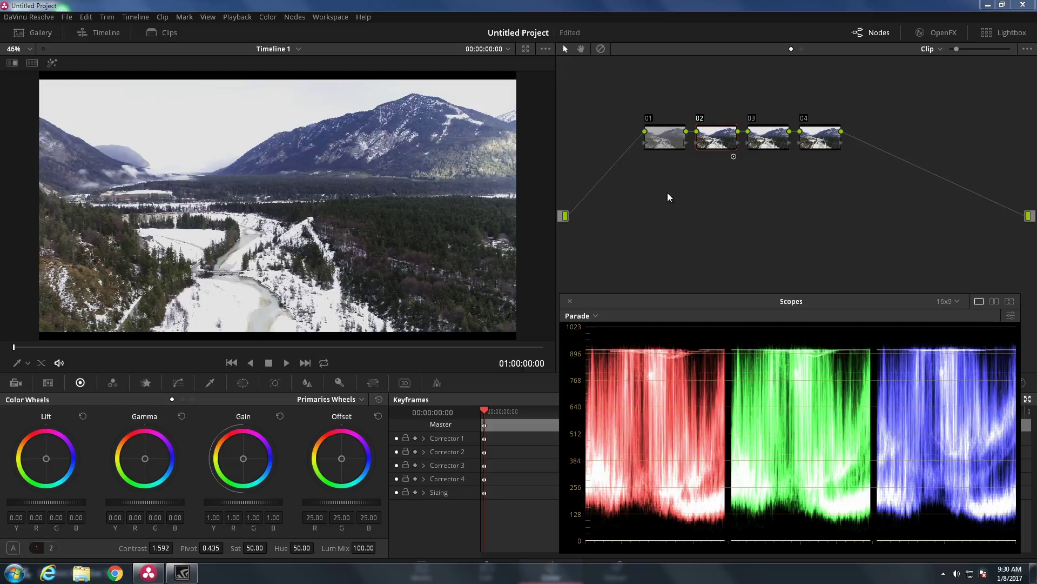
{"action": "left_click_drag", "start_coordinate": [161, 548], "coordinate": [163, 549]}
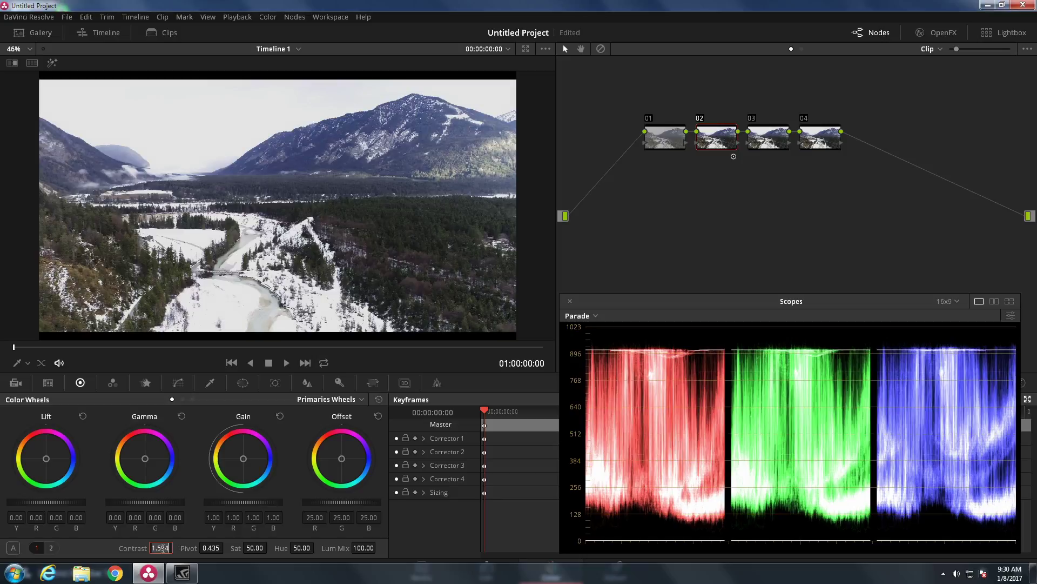
{"action": "type", "text": "1.5"}
{"action": "key", "text": "Return"}
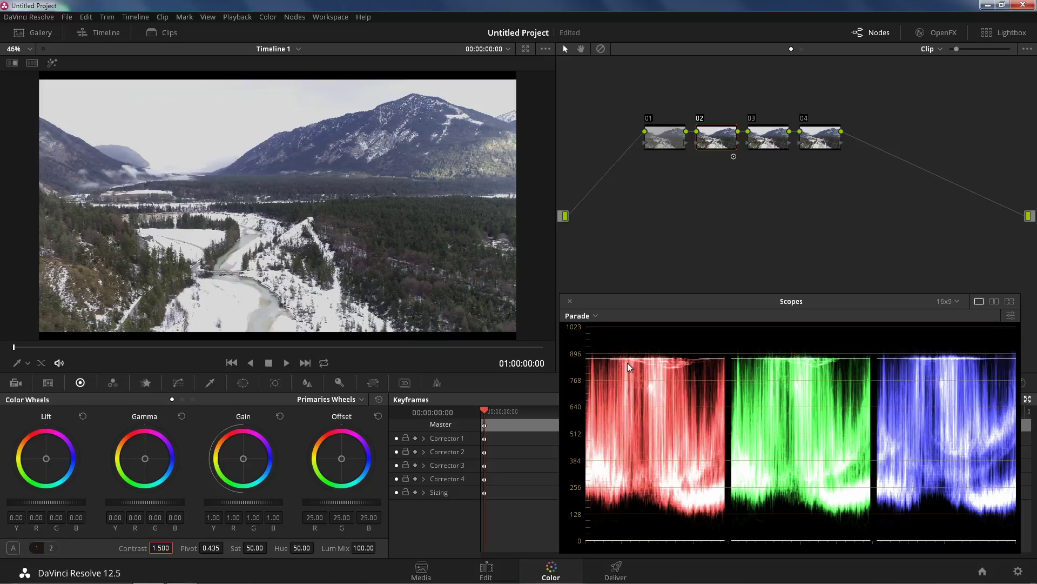
{"action": "left_click_drag", "start_coordinate": [157, 547], "coordinate": [184, 540]}
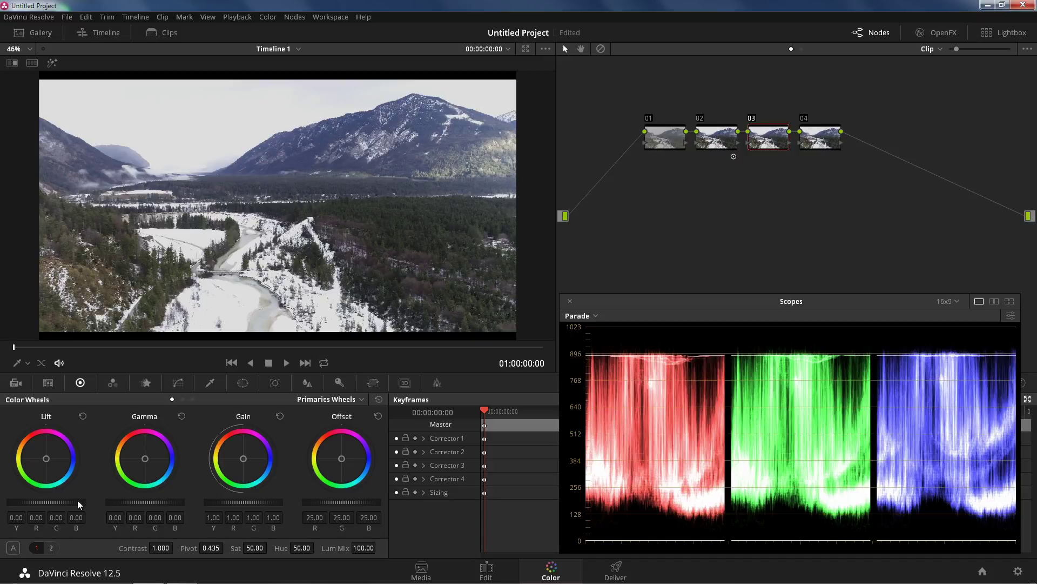
Step: Lower the master Lift of node 03 to -0.04 to deepen the shadows
{"action": "left_click_drag", "start_coordinate": [46, 501], "coordinate": [34, 502]}
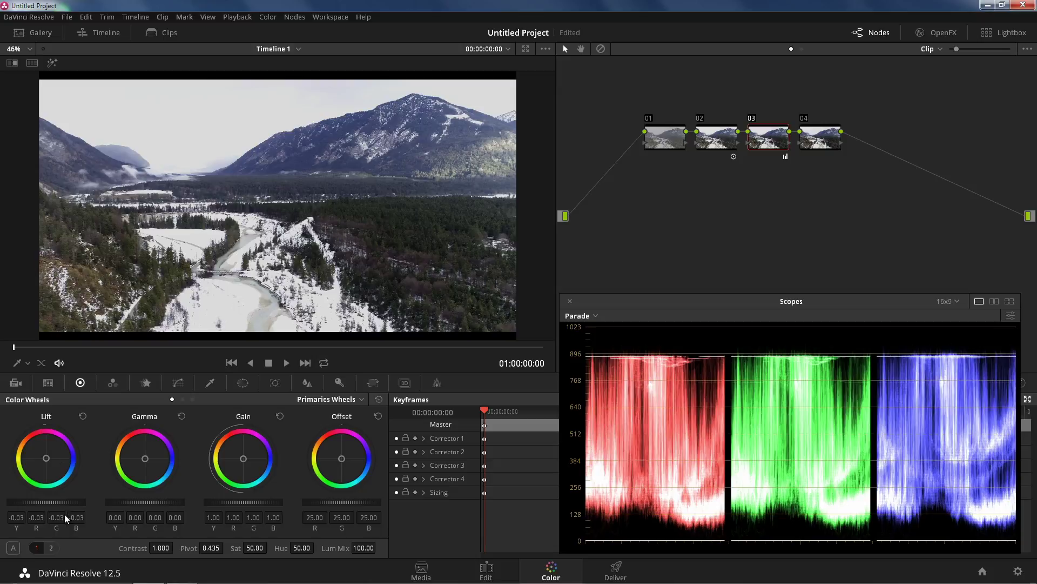
{"action": "left_click_drag", "start_coordinate": [46, 501], "coordinate": [35, 501]}
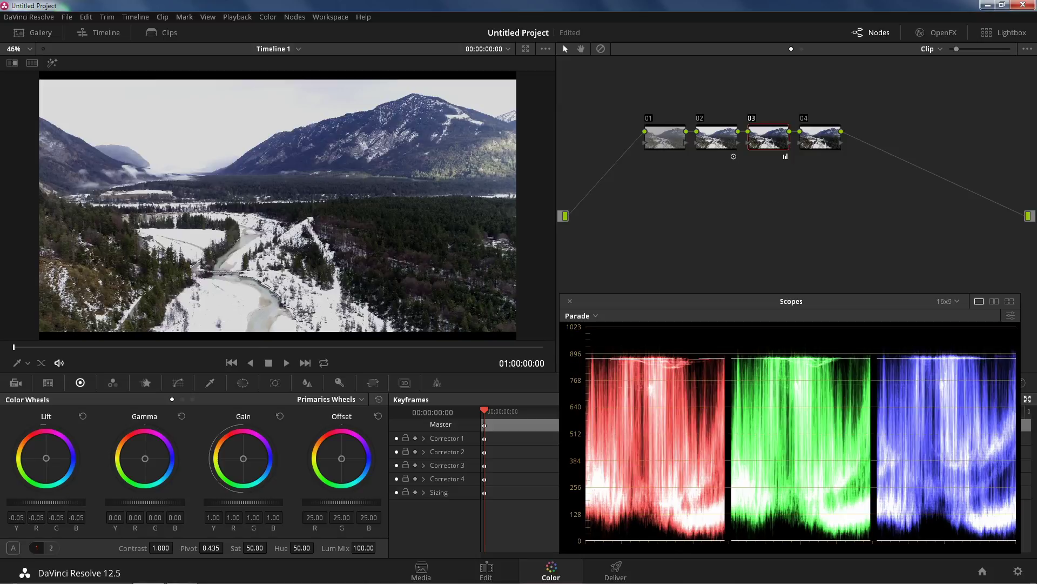
{"action": "left_click_drag", "start_coordinate": [17, 517], "coordinate": [20, 518]}
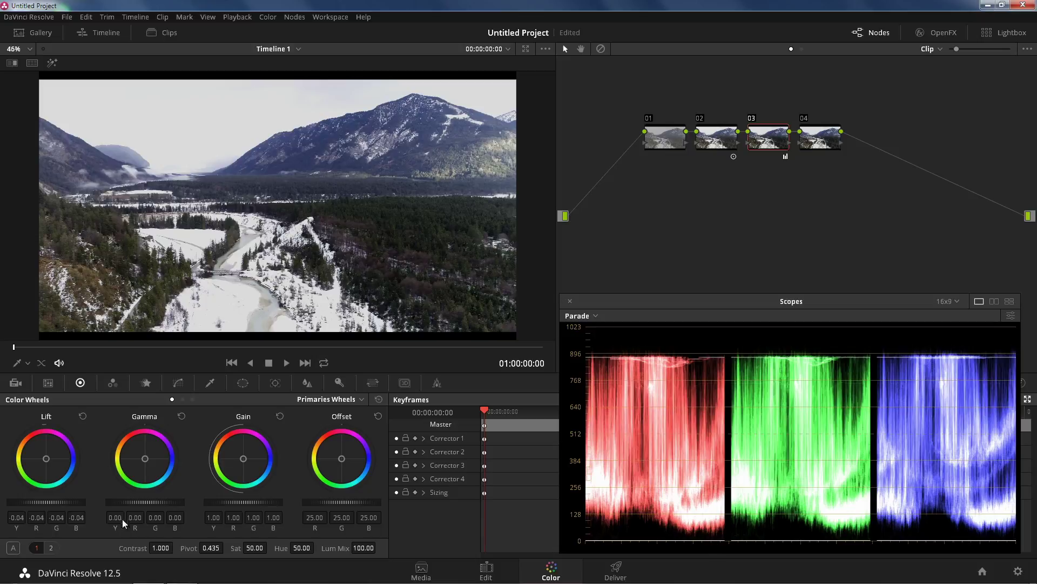
{"action": "left_click_drag", "start_coordinate": [76, 502], "coordinate": [74, 502]}
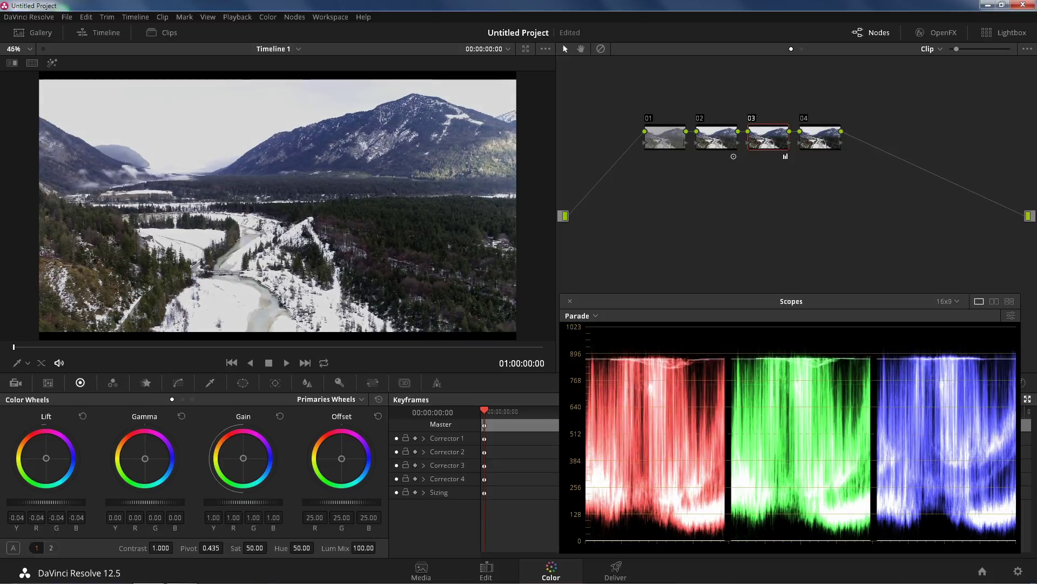
Step: Adjust the master Gain of node 03 to 1.05 to brighten the highlights
{"action": "left_click_drag", "start_coordinate": [243, 502], "coordinate": [261, 502]}
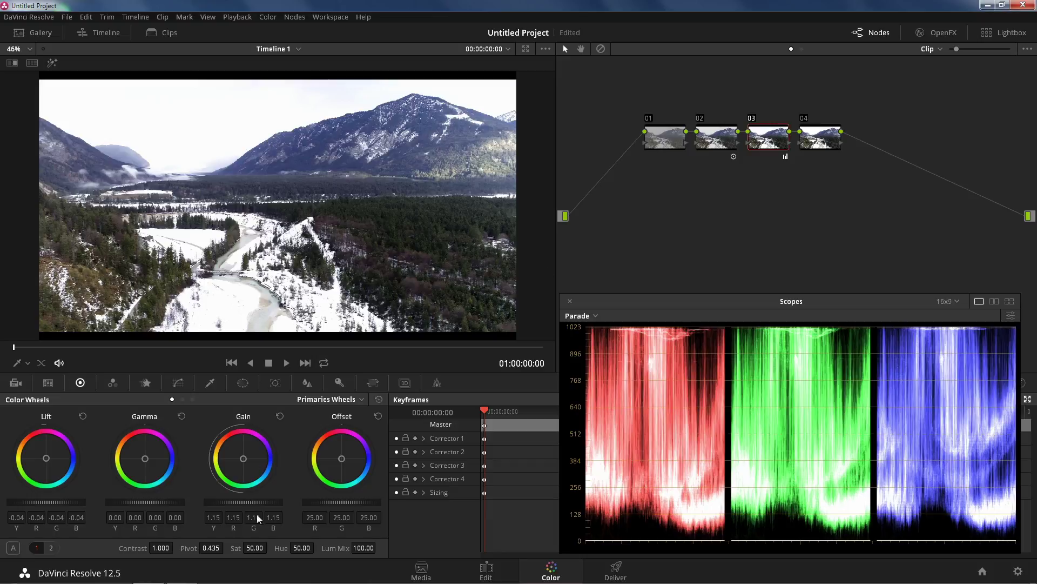
{"action": "left_click_drag", "start_coordinate": [243, 501], "coordinate": [212, 501]}
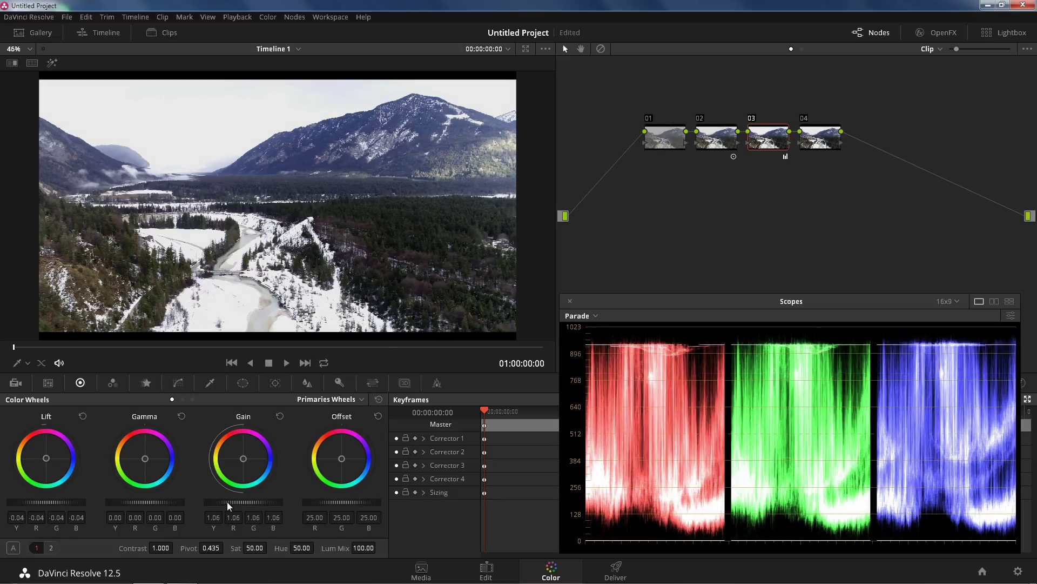
{"action": "left_click_drag", "start_coordinate": [227, 502], "coordinate": [270, 502]}
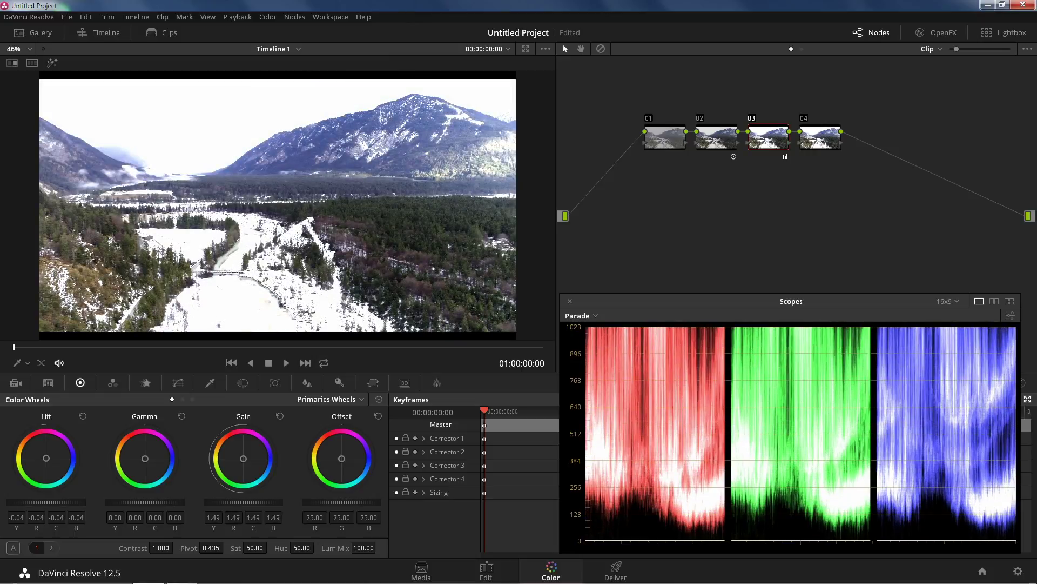
{"action": "left_click_drag", "start_coordinate": [270, 501], "coordinate": [224, 501]}
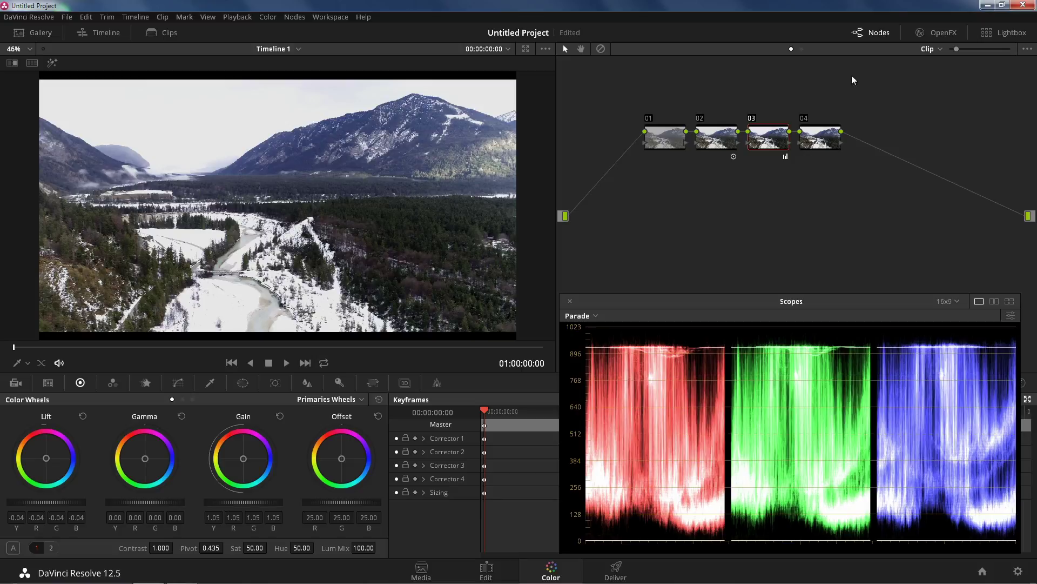
Step: Toggle node 03 off and back on to compare the image with and without its lift and gain correction
{"action": "left_click", "coordinate": [295, 17]}
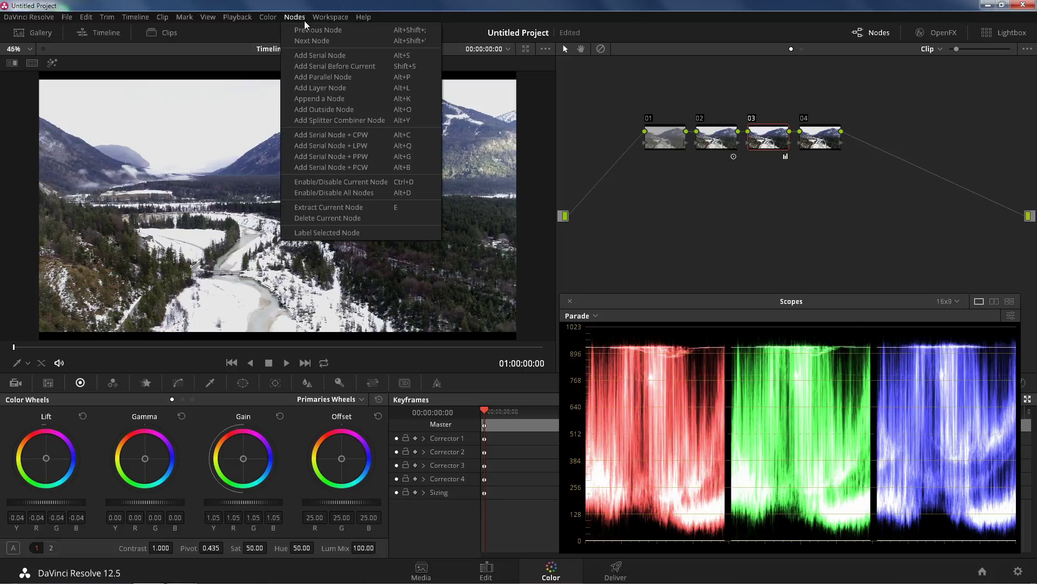
{"action": "left_click", "coordinate": [747, 240]}
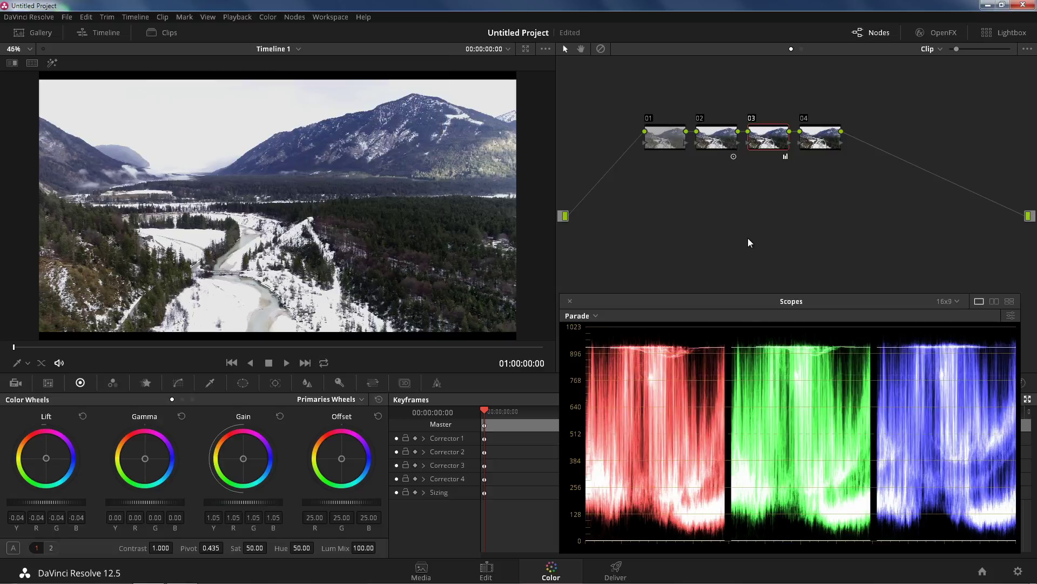
{"action": "key", "text": "ctrl+d"}
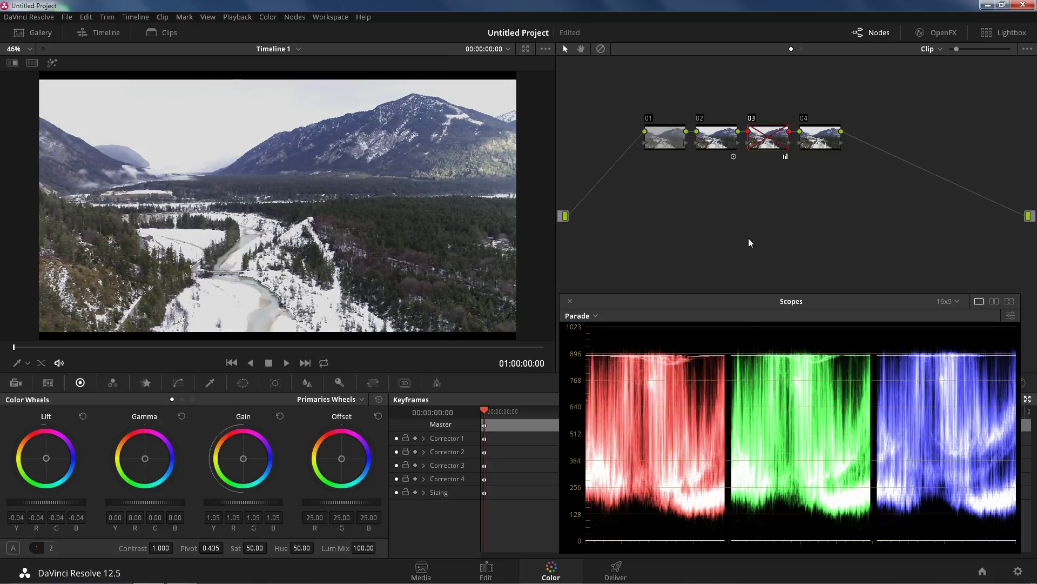
{"action": "key", "text": "ctrl+d"}
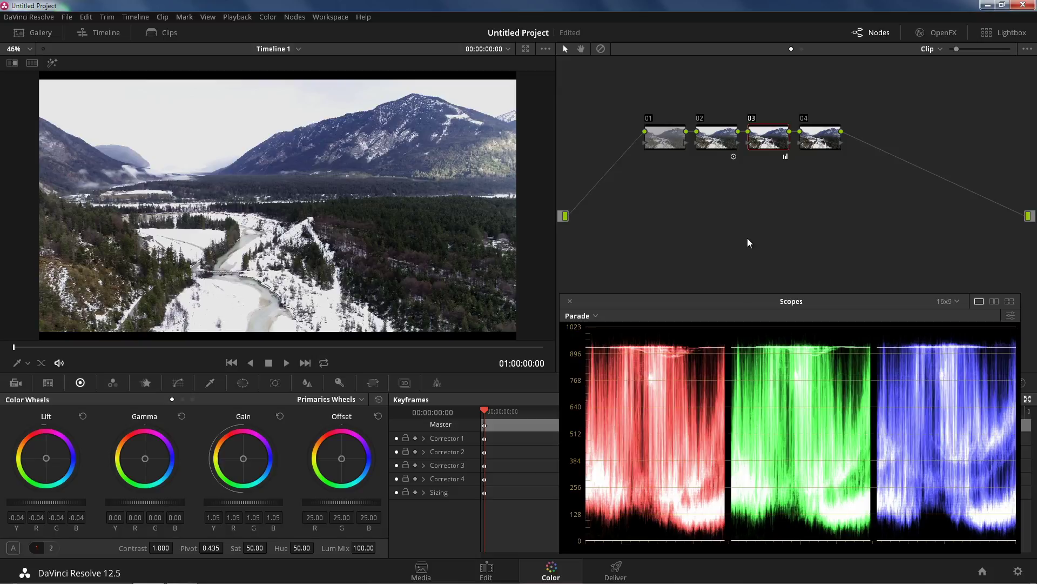
Step: Select node 04 and reduce its saturation to 45
{"action": "left_click", "coordinate": [816, 137]}
{"action": "mouse_move", "coordinate": [253, 545]}
{"action": "left_mouse_down"}
{"action": "mouse_move", "coordinate": [270, 546]}
{"action": "mouse_move", "coordinate": [233, 547]}
{"action": "left_mouse_up"}
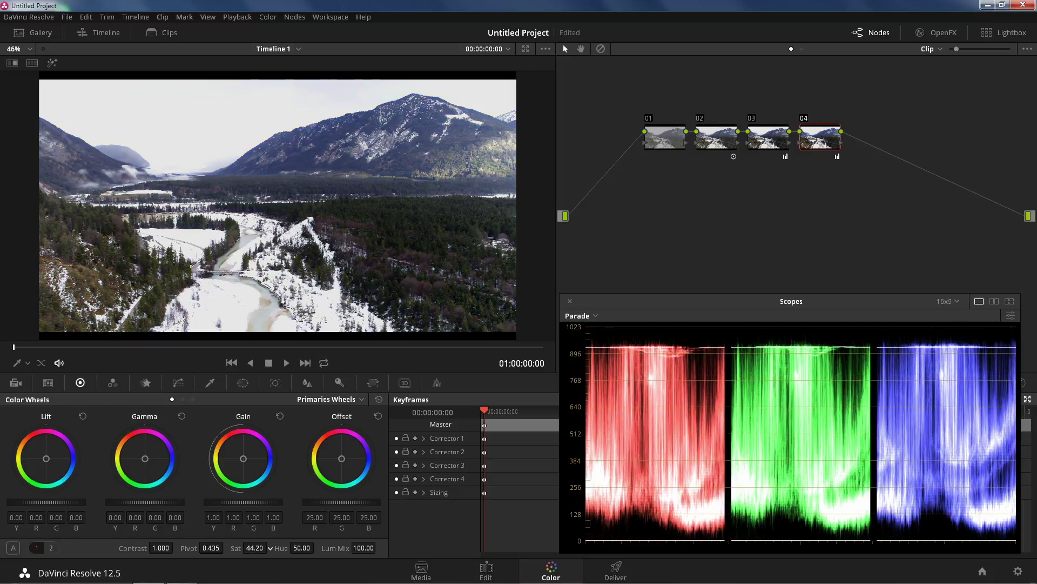
{"action": "left_click", "coordinate": [252, 548]}
{"action": "type", "text": "45"}
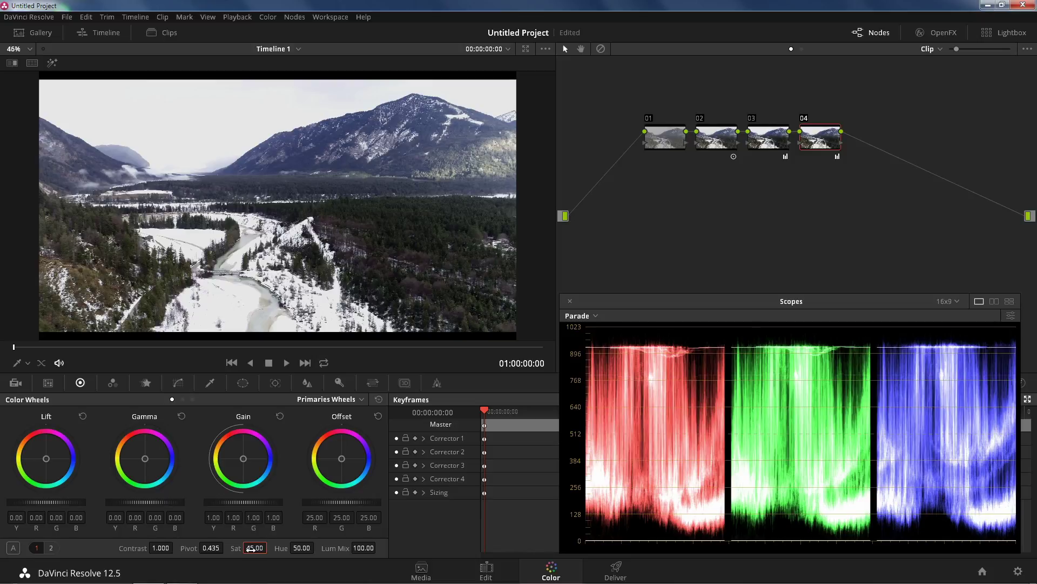
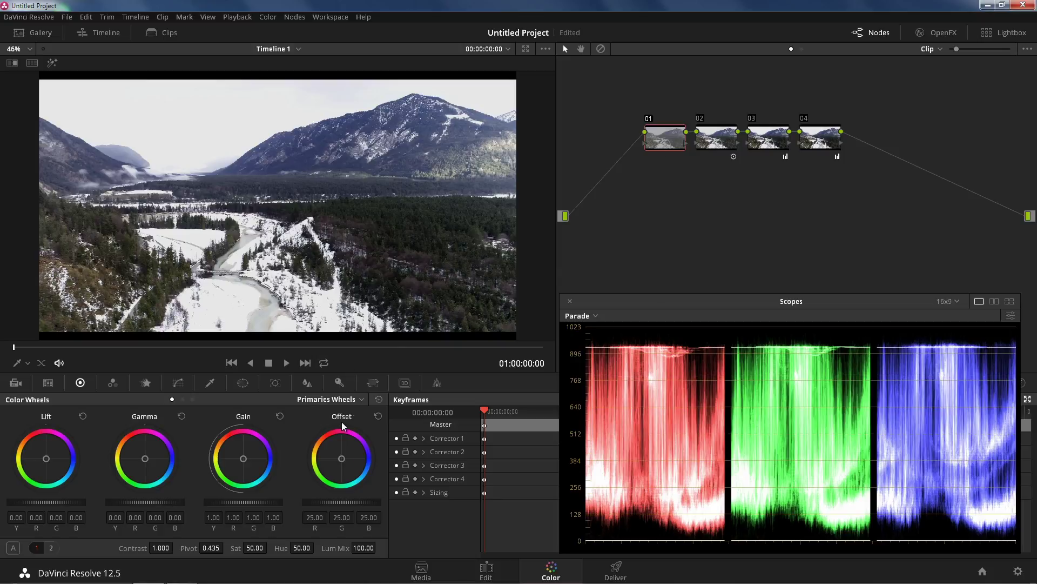
Step: Switch the color wheels to Log mode for node 01 and set its Shadow level to 0.04, after trying -0.08
{"action": "left_click", "coordinate": [340, 399]}
{"action": "left_click", "coordinate": [333, 437]}
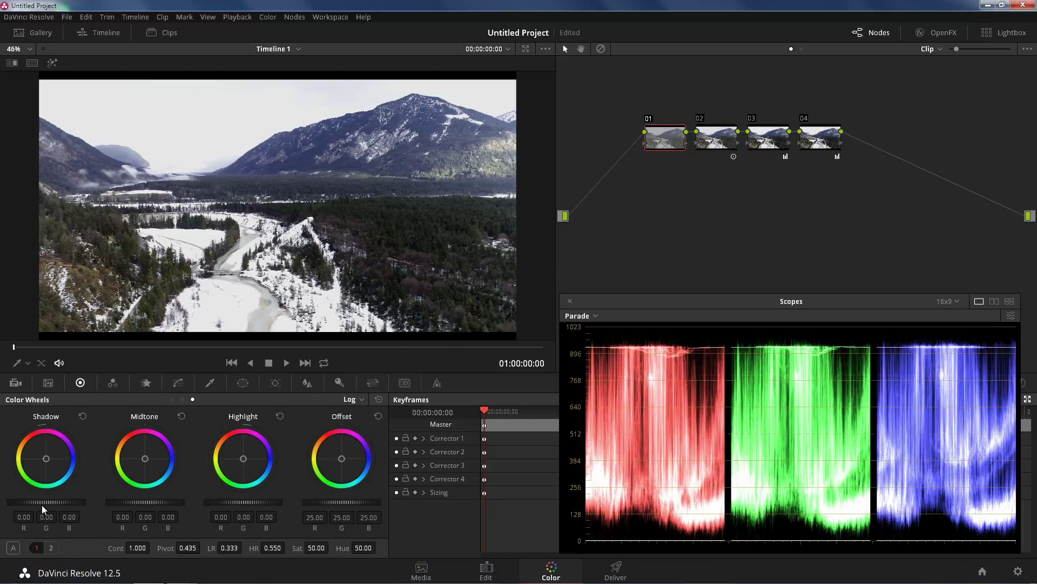
{"action": "mouse_move", "coordinate": [46, 501]}
{"action": "left_mouse_down"}
{"action": "mouse_move", "coordinate": [58, 501]}
{"action": "mouse_move", "coordinate": [29, 501]}
{"action": "mouse_move", "coordinate": [58, 501]}
{"action": "left_mouse_up"}
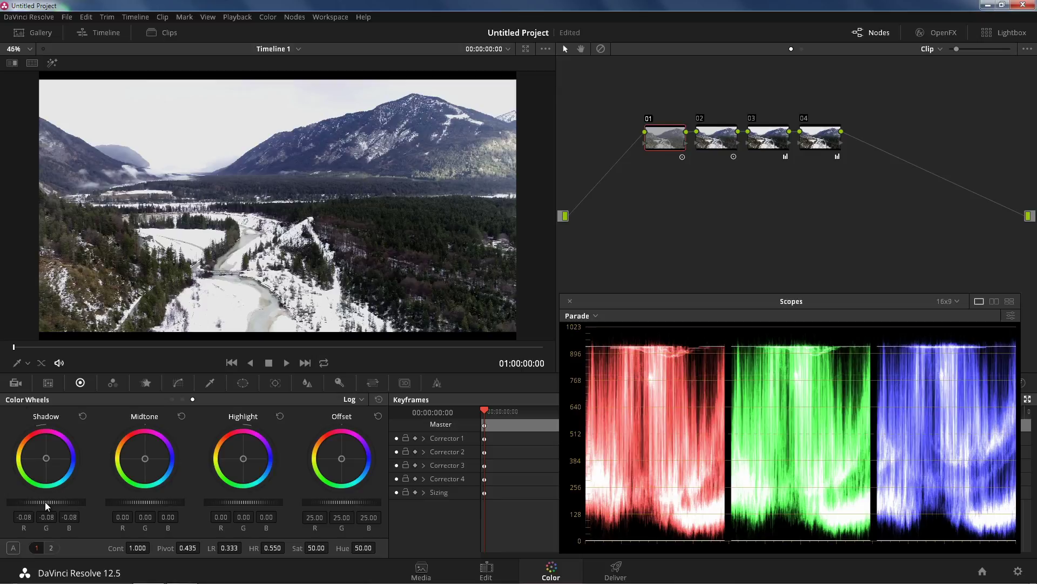
{"action": "left_click_drag", "start_coordinate": [45, 505], "coordinate": [56, 505]}
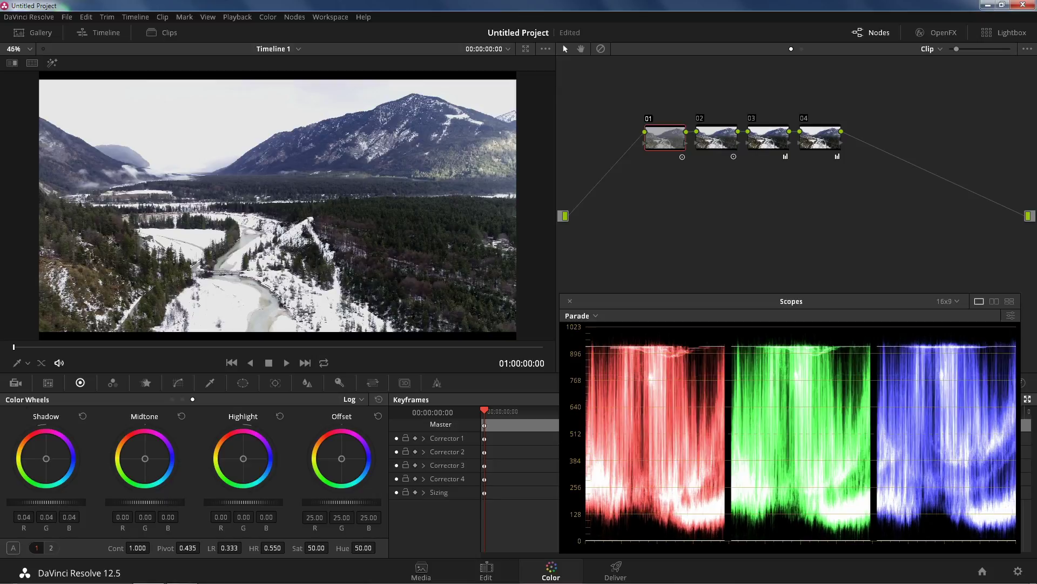
Step: Return to the Primaries Wheels on node 03 and lower its master Lift to -0.05
{"action": "left_click", "coordinate": [754, 144]}
{"action": "left_click", "coordinate": [360, 399]}
{"action": "left_click", "coordinate": [365, 417]}
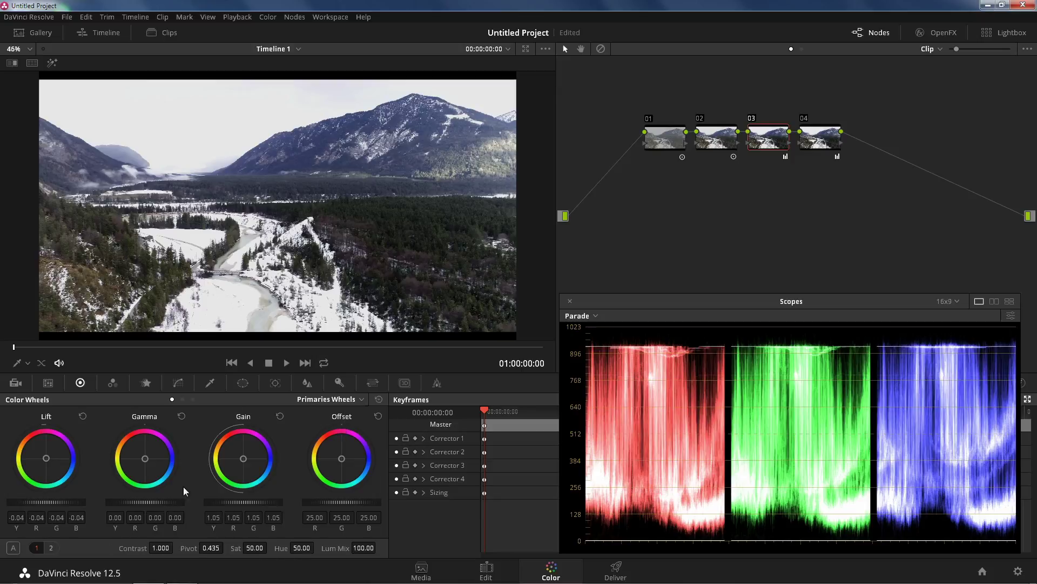
{"action": "left_click_drag", "start_coordinate": [46, 502], "coordinate": [40, 502]}
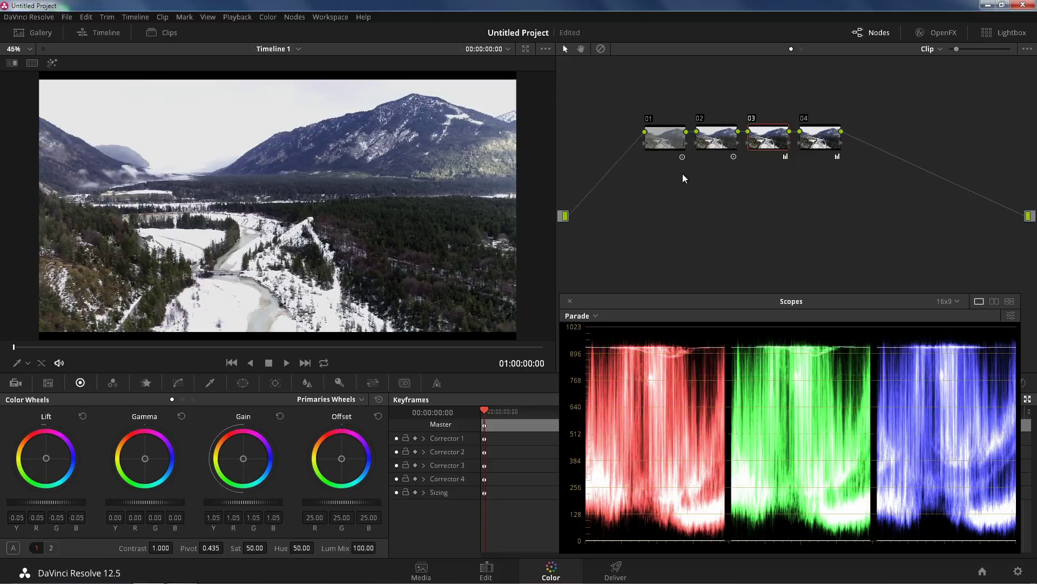
Step: Select node 01 in Log mode and raise its Shadow level to 0.08
{"action": "left_click", "coordinate": [669, 139]}
{"action": "left_click", "coordinate": [352, 402]}
{"action": "left_click", "coordinate": [335, 437]}
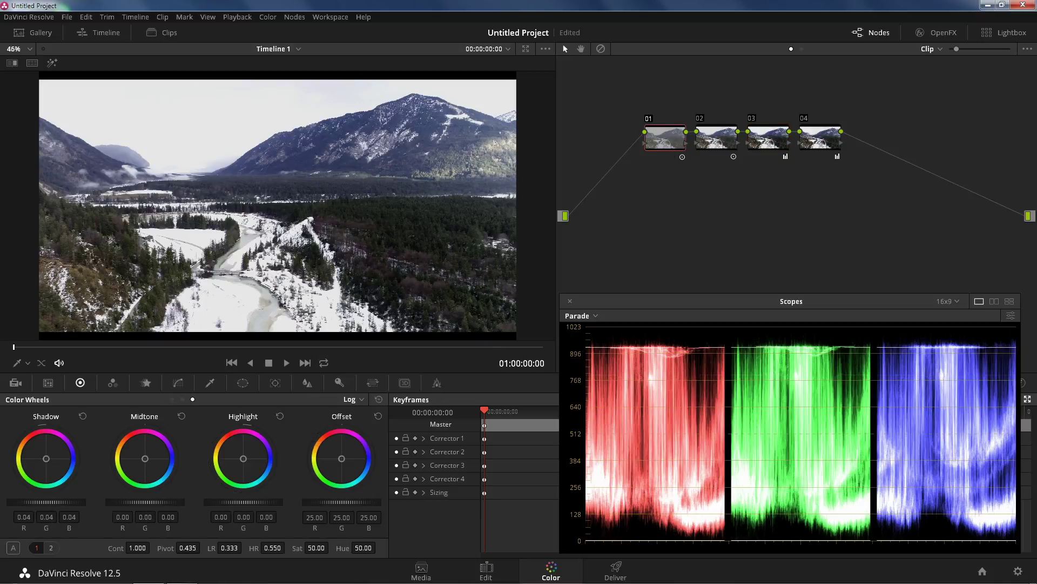
{"action": "left_click_drag", "start_coordinate": [46, 502], "coordinate": [38, 504]}
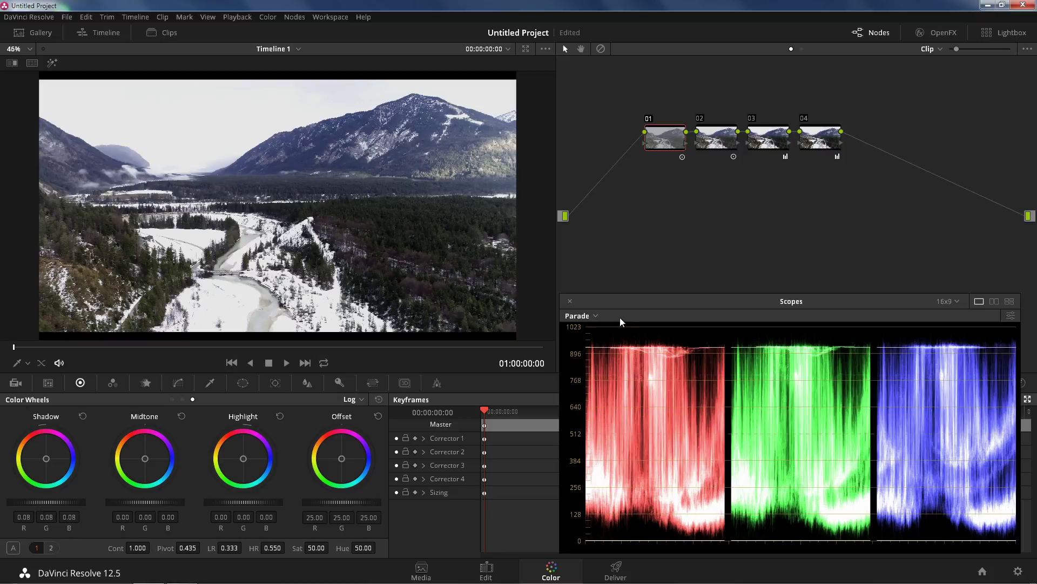
{"action": "left_click", "coordinate": [351, 403]}
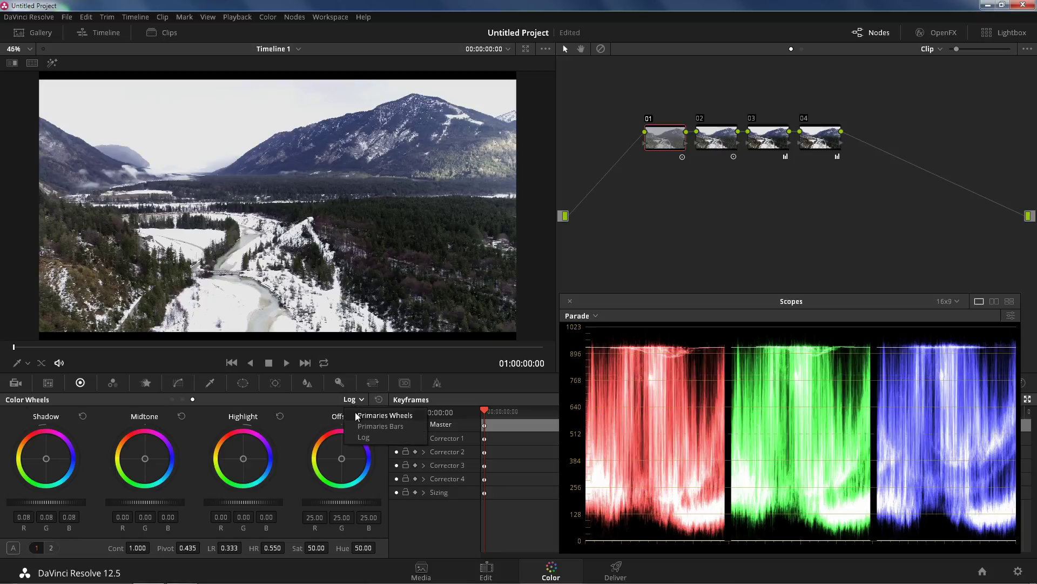
{"action": "left_click", "coordinate": [380, 485]}
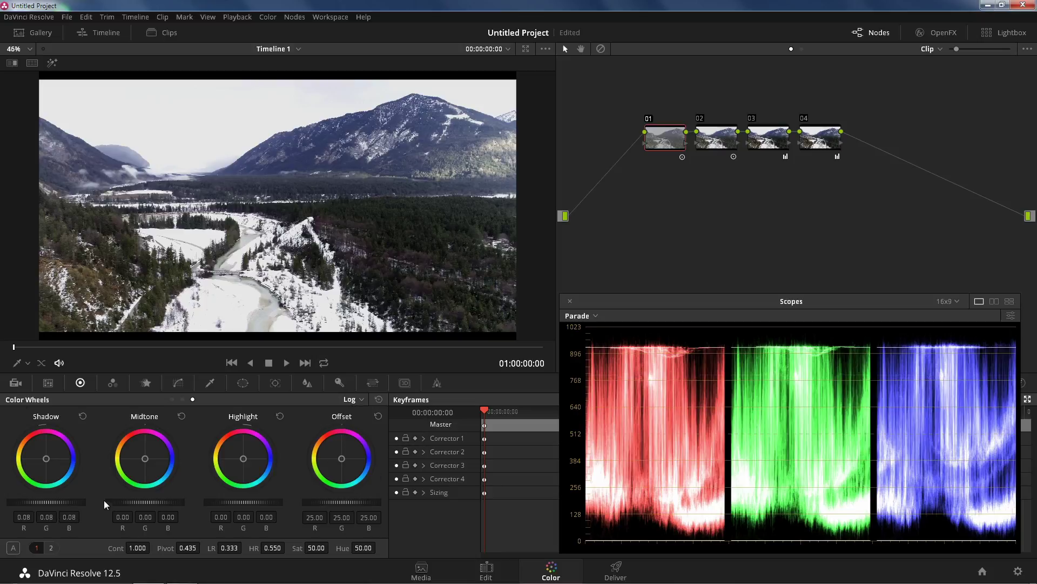
Step: Adjust the contrast pivot of node 02 against the parade scope, trying 0.523 and finishing lower
{"action": "left_click", "coordinate": [717, 133]}
{"action": "left_click_drag", "start_coordinate": [187, 547], "coordinate": [208, 547]}
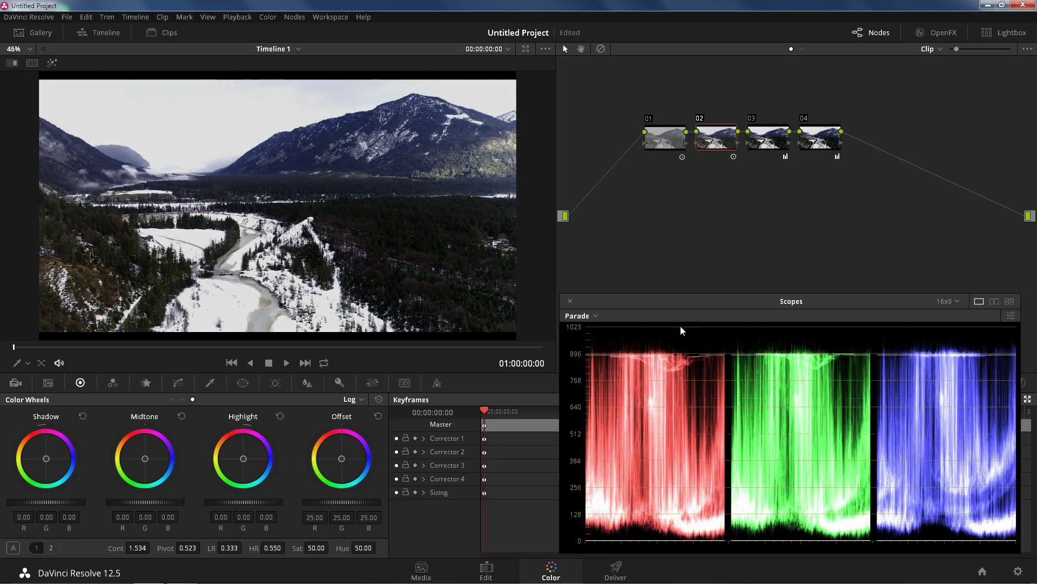
{"action": "mouse_move", "coordinate": [196, 544]}
{"action": "left_mouse_down"}
{"action": "mouse_move", "coordinate": [203, 548]}
{"action": "mouse_move", "coordinate": [190, 547]}
{"action": "left_mouse_up"}
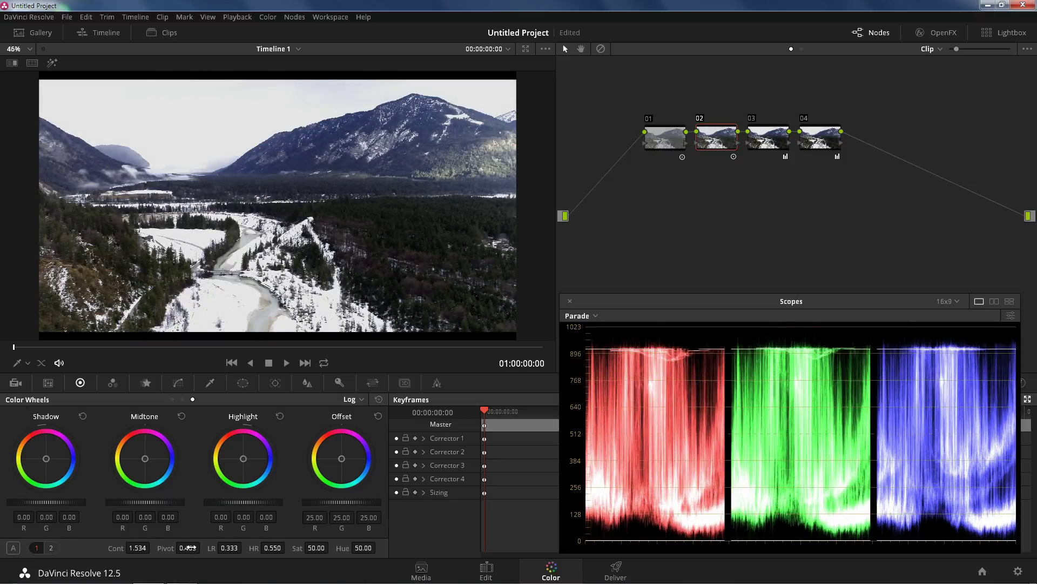